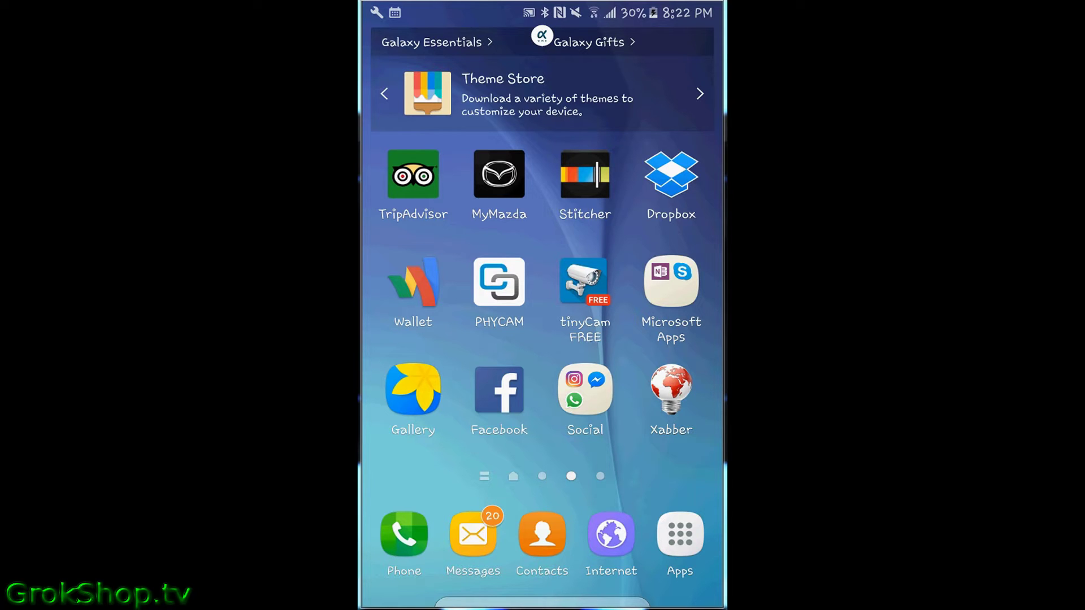
# - Delete the Galaxy Essentials Theme Store widget from the home page by dragging it to Remove
pyautogui.moveTo(440, 357)
pyautogui.mouseDown()
pyautogui.moveTo(662, 356)
pyautogui.moveTo(442, 356)
pyautogui.mouseUp()
pyautogui.click(569, 109)
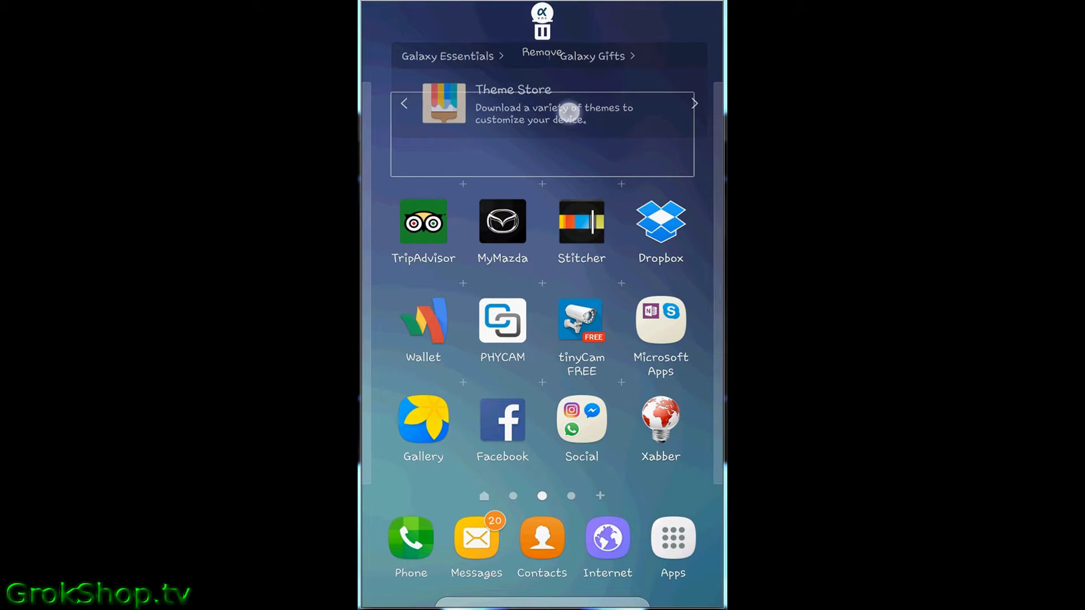
pyautogui.moveTo(570, 108); pyautogui.dragTo(556, 56)
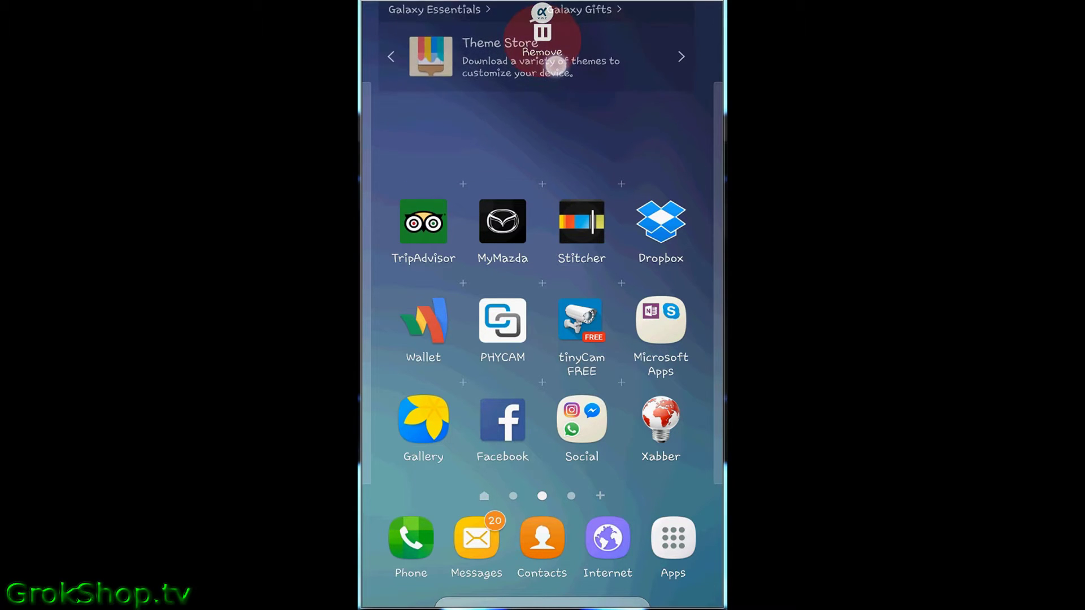
pyautogui.moveTo(557, 55); pyautogui.dragTo(541, 17)
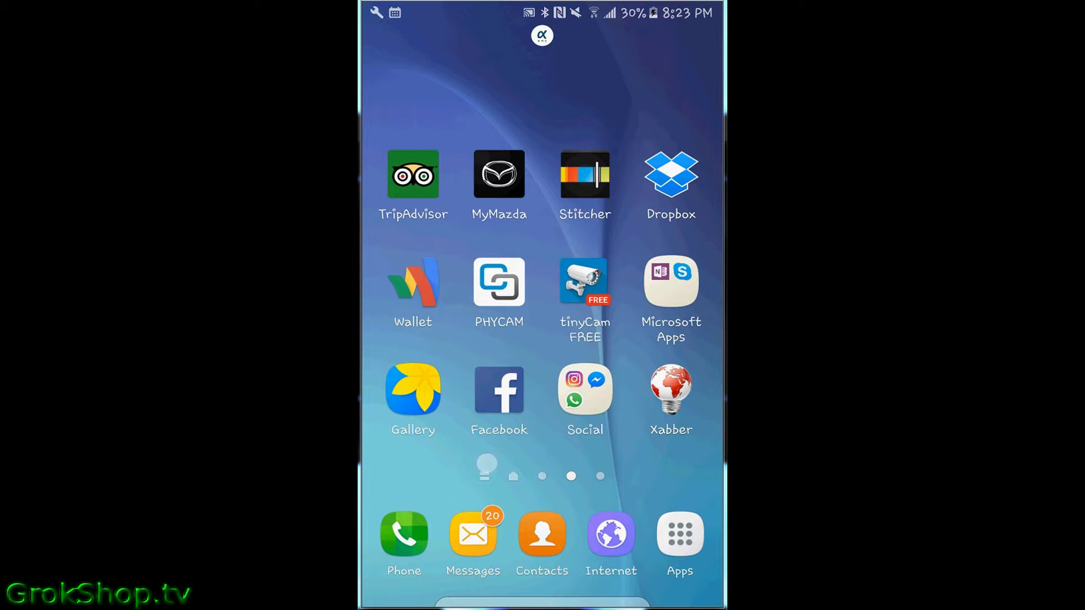
# - Show the last home page with myAT&T, Textfree, PAC-MAN, AirDroid and Kore
pyautogui.moveTo(485, 464)
pyautogui.mouseDown()
pyautogui.moveTo(661, 464)
pyautogui.moveTo(485, 464)
pyautogui.mouseUp()
# - On the last page, set Kore, Play Store and alpha vnc aside for moving
pyautogui.moveTo(697, 344); pyautogui.dragTo(453, 351)
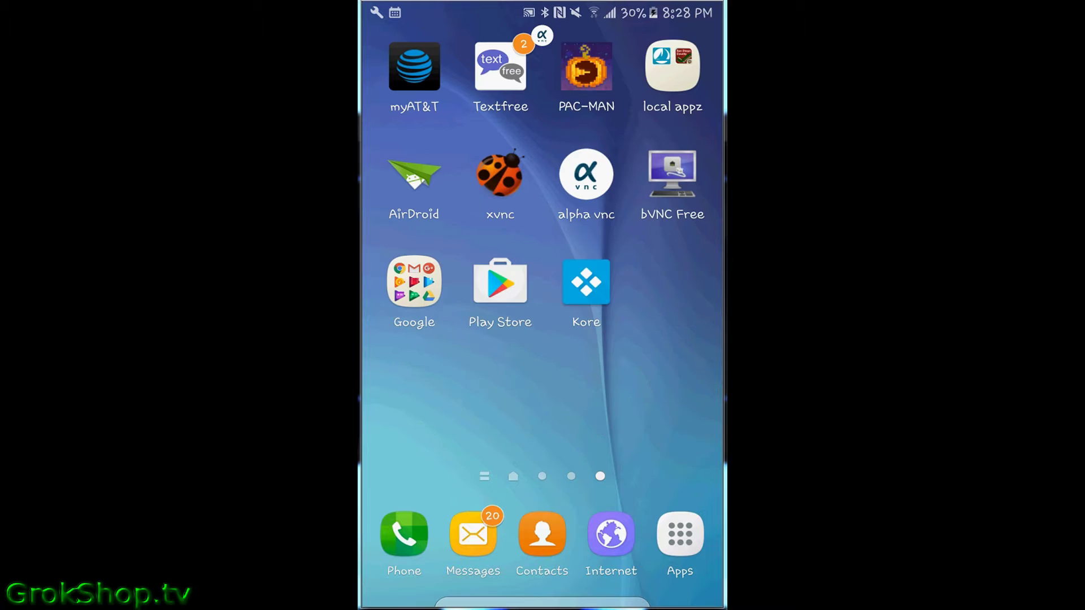
pyautogui.moveTo(593, 289); pyautogui.dragTo(628, 121)
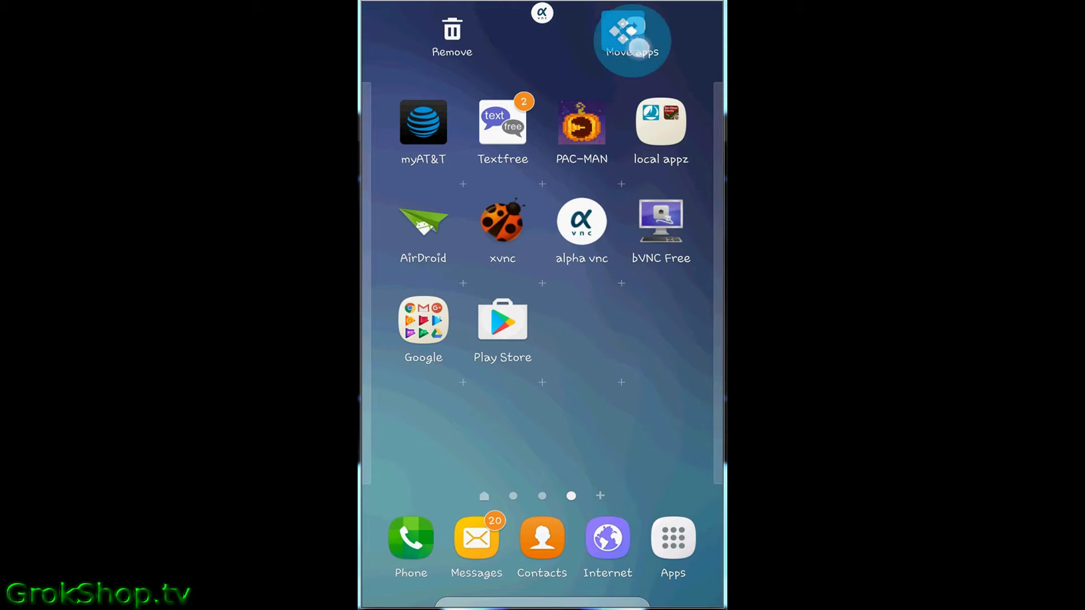
pyautogui.moveTo(628, 121); pyautogui.dragTo(634, 37)
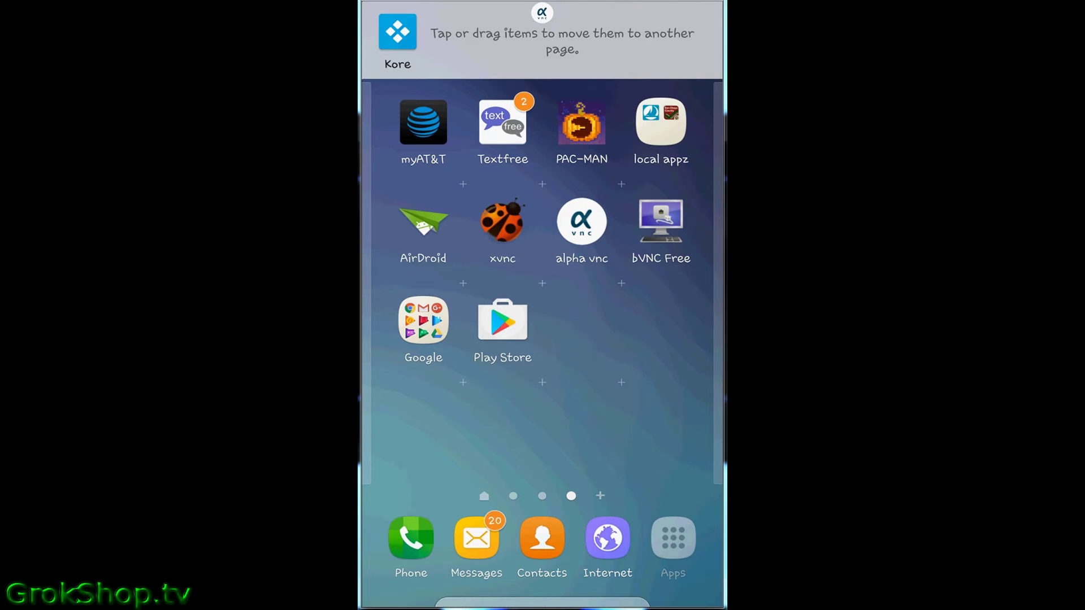
pyautogui.moveTo(503, 322); pyautogui.dragTo(465, 34)
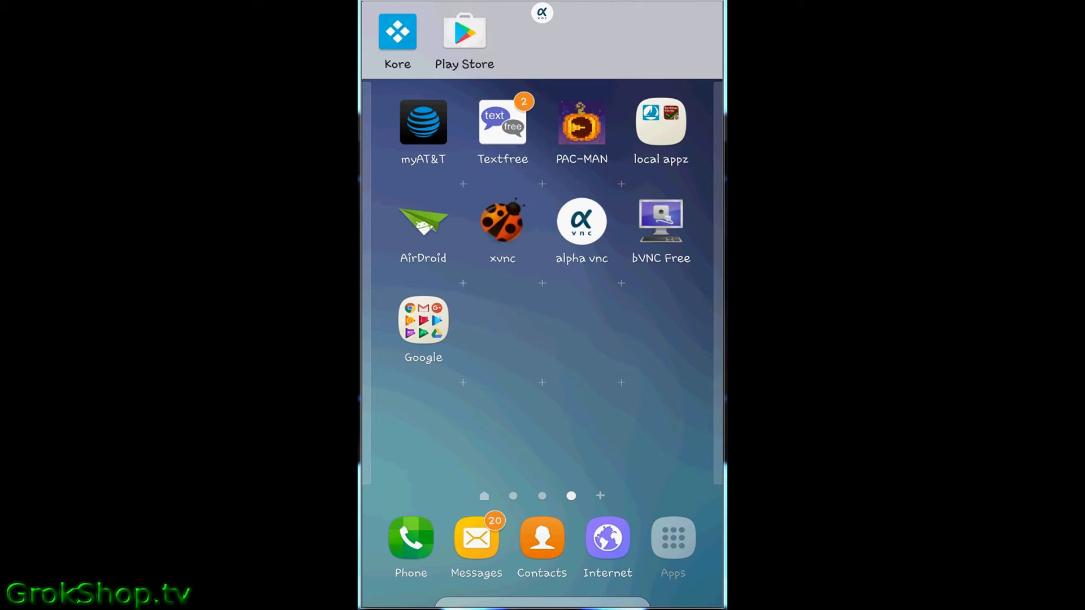
pyautogui.click(582, 222)
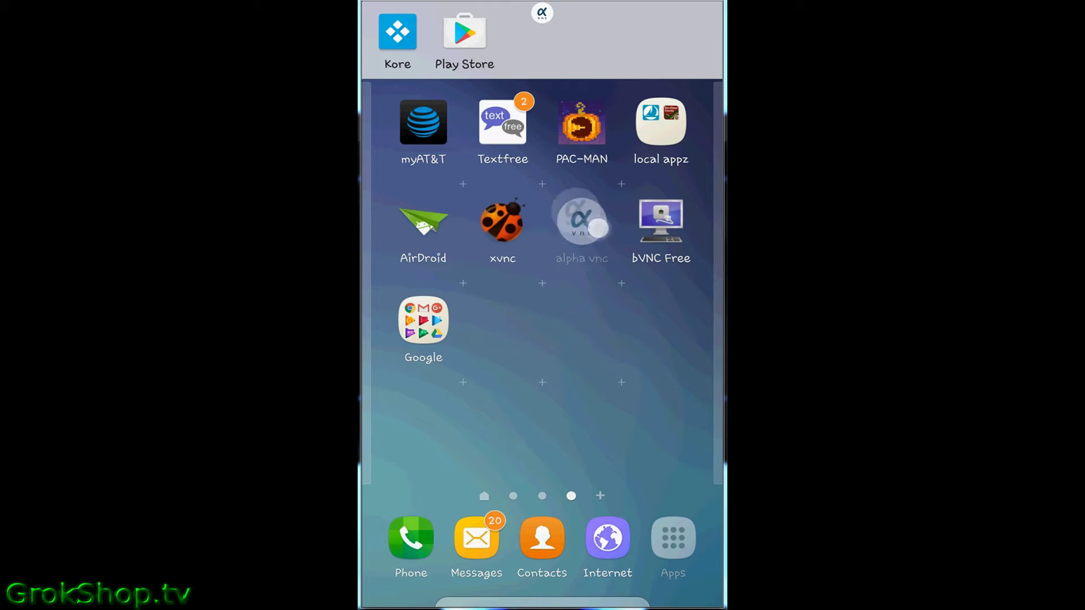
# - Place Kore, alpha vnc and Play Store in the top row above TripAdvisor
pyautogui.moveTo(468, 431); pyautogui.dragTo(644, 431)
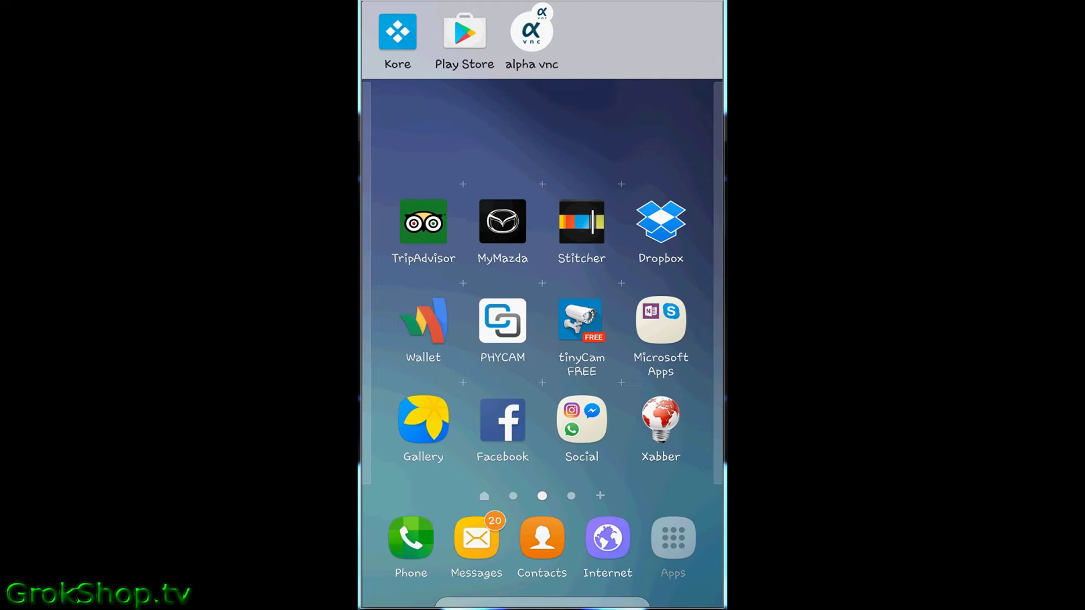
pyautogui.click(398, 35)
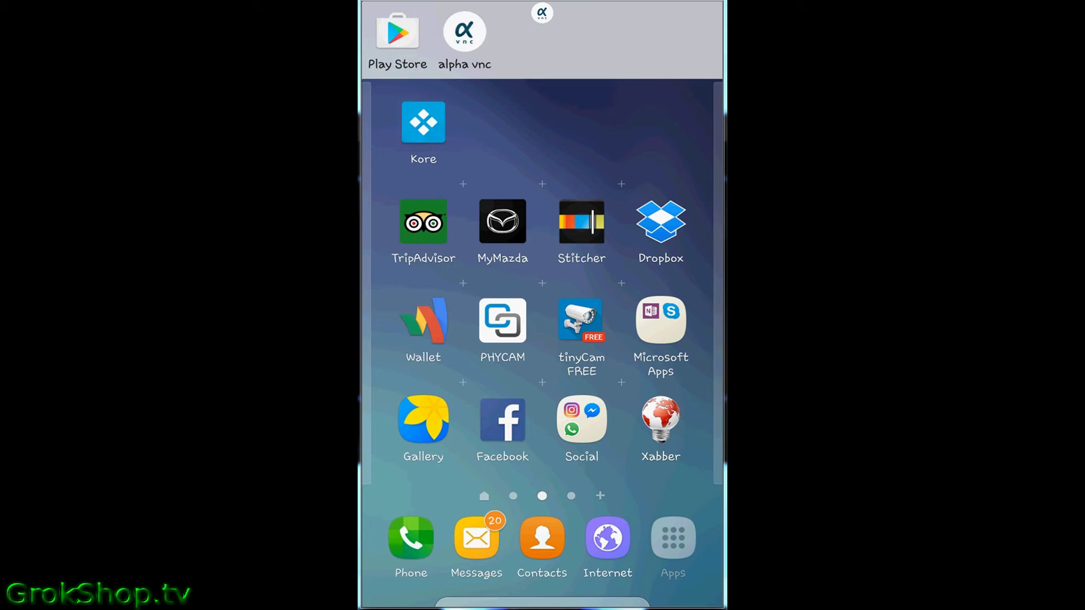
pyautogui.click(465, 34)
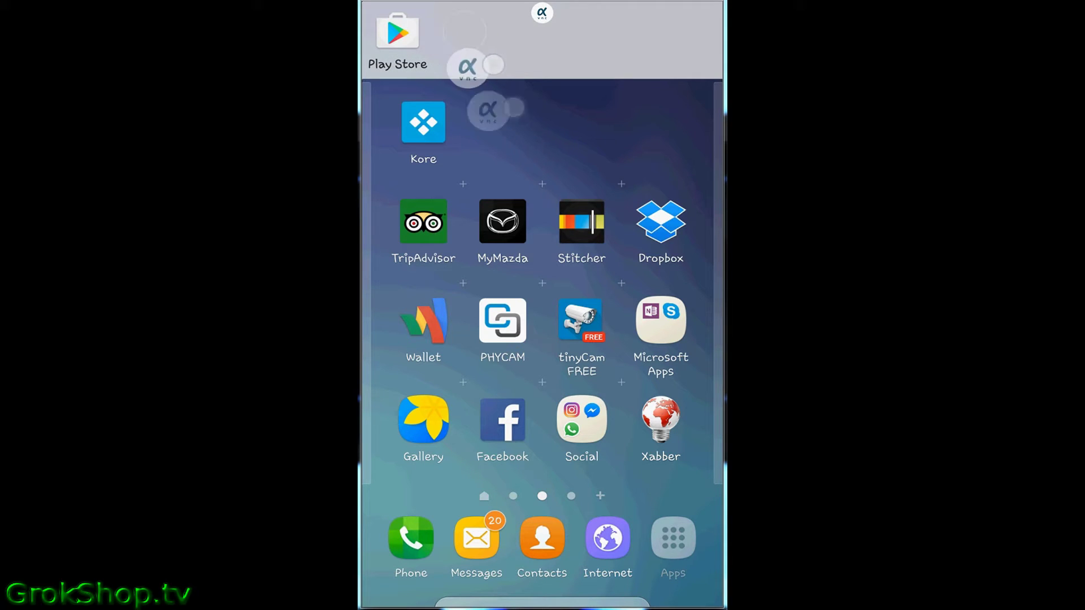
pyautogui.moveTo(398, 34)
pyautogui.mouseDown()
pyautogui.moveTo(638, 137)
pyautogui.moveTo(615, 127)
pyautogui.mouseUp()
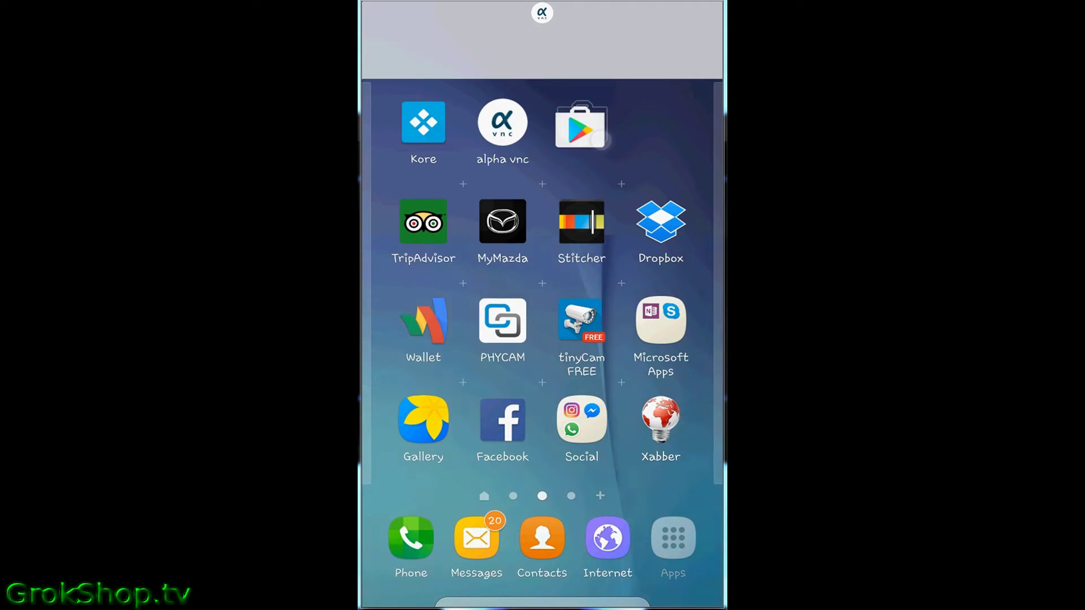
# - Move AirDroid to the end of the top row beside Play Store, then return to the main page
pyautogui.moveTo(675, 480); pyautogui.dragTo(466, 480)
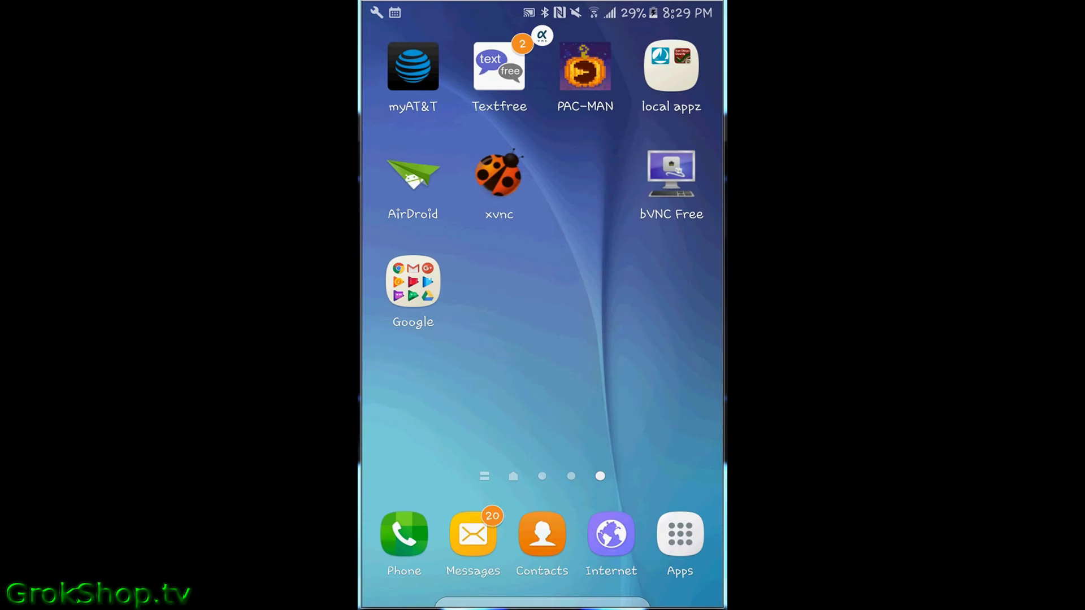
pyautogui.moveTo(412, 174); pyautogui.dragTo(631, 38)
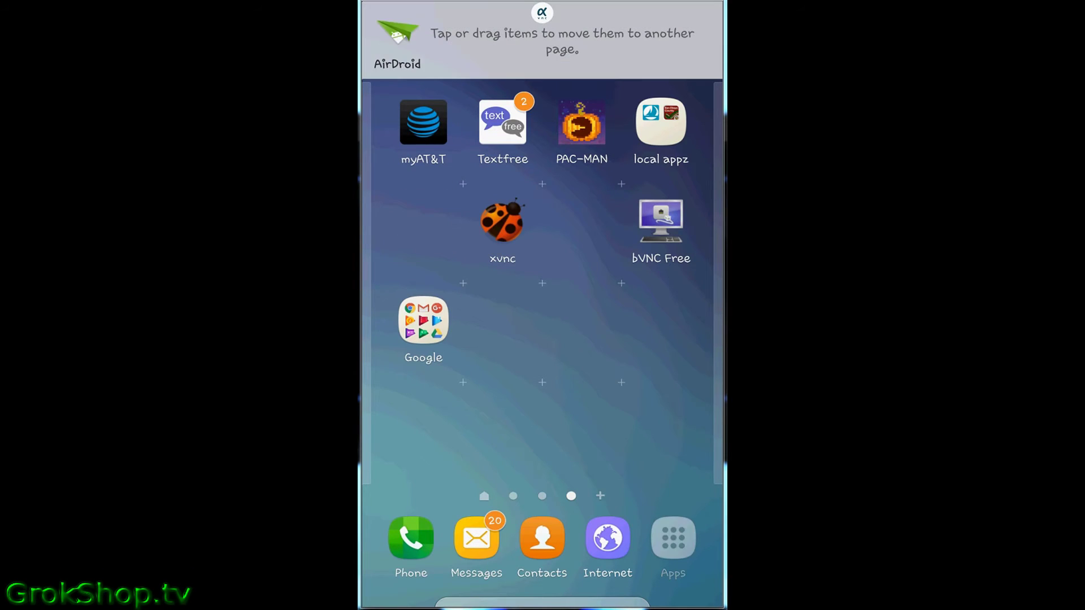
pyautogui.moveTo(441, 339); pyautogui.dragTo(661, 339)
pyautogui.moveTo(390, 35); pyautogui.dragTo(664, 125)
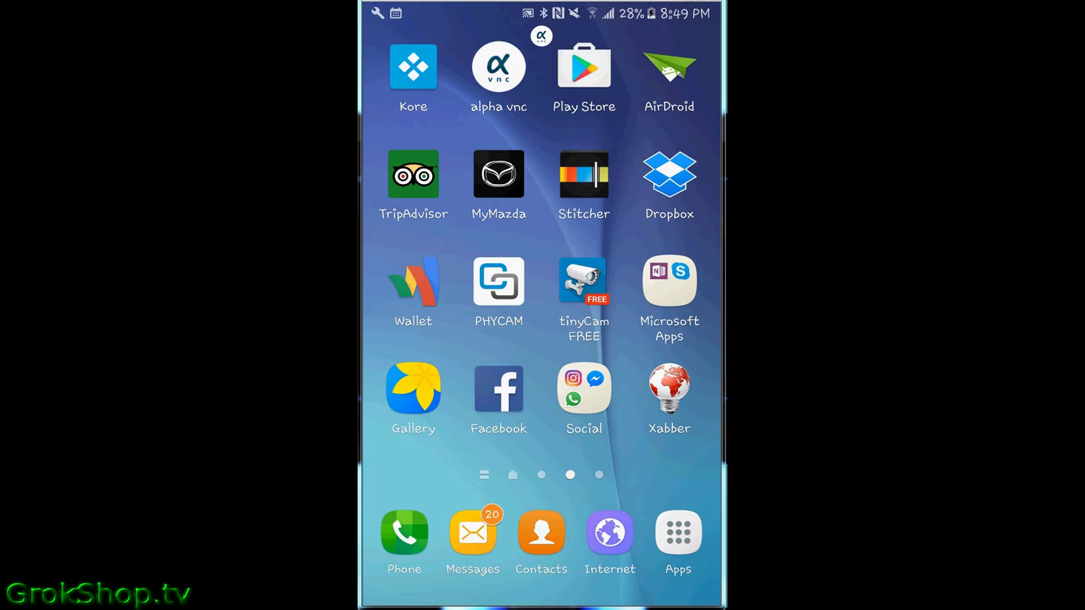
pyautogui.moveTo(376, 242); pyautogui.dragTo(709, 237)
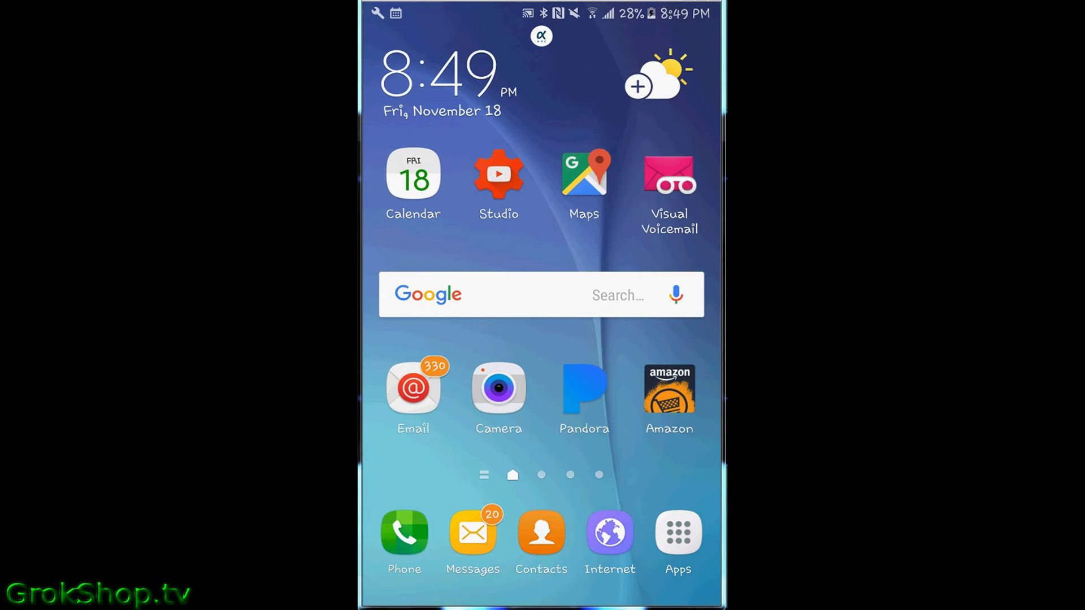
pyautogui.moveTo(400, 253); pyautogui.dragTo(712, 257)
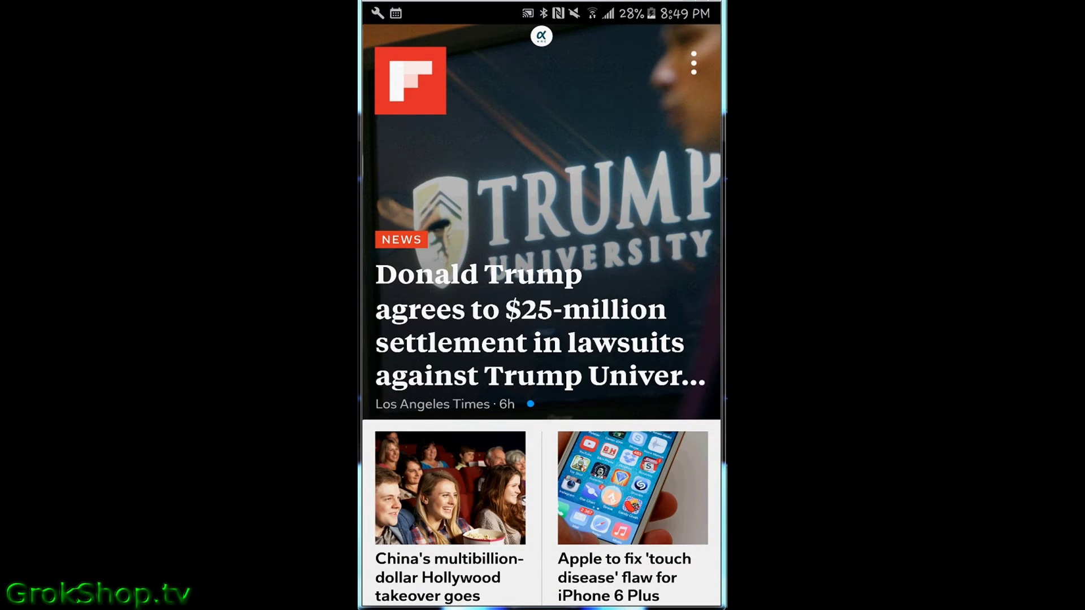
pyautogui.scroll(-10, 618, 327)
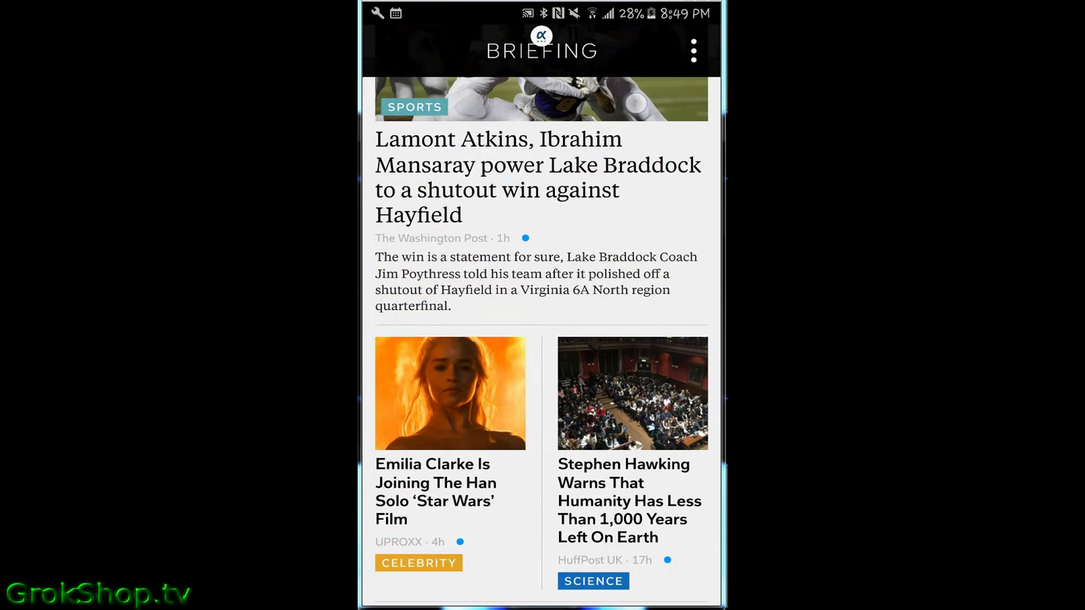
pyautogui.scroll(10, 643, 112)
# - Page through the app icon pages, enter home screen edit mode, and page back to the Briefing panel
pyautogui.moveTo(554, 265); pyautogui.dragTo(390, 268)
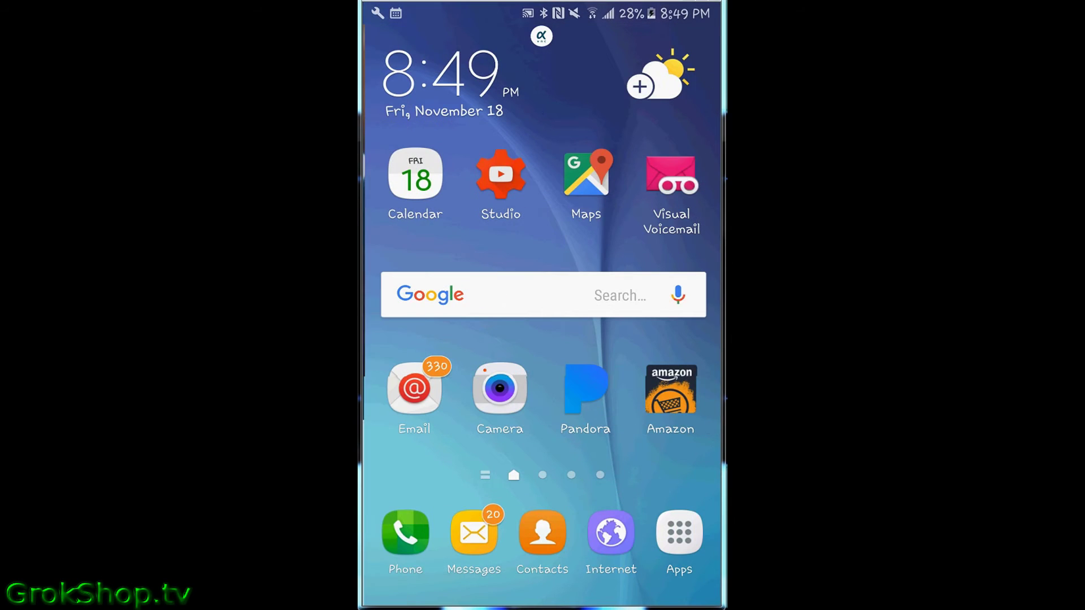
pyautogui.moveTo(705, 272); pyautogui.dragTo(440, 280)
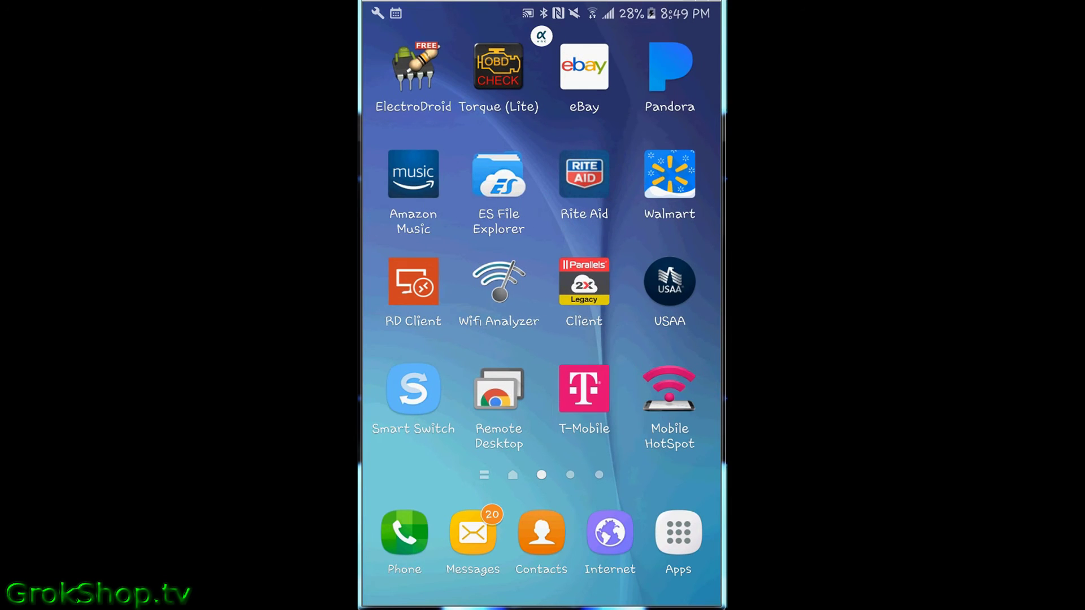
pyautogui.moveTo(662, 271); pyautogui.dragTo(424, 275)
pyautogui.moveTo(661, 272); pyautogui.dragTo(424, 275)
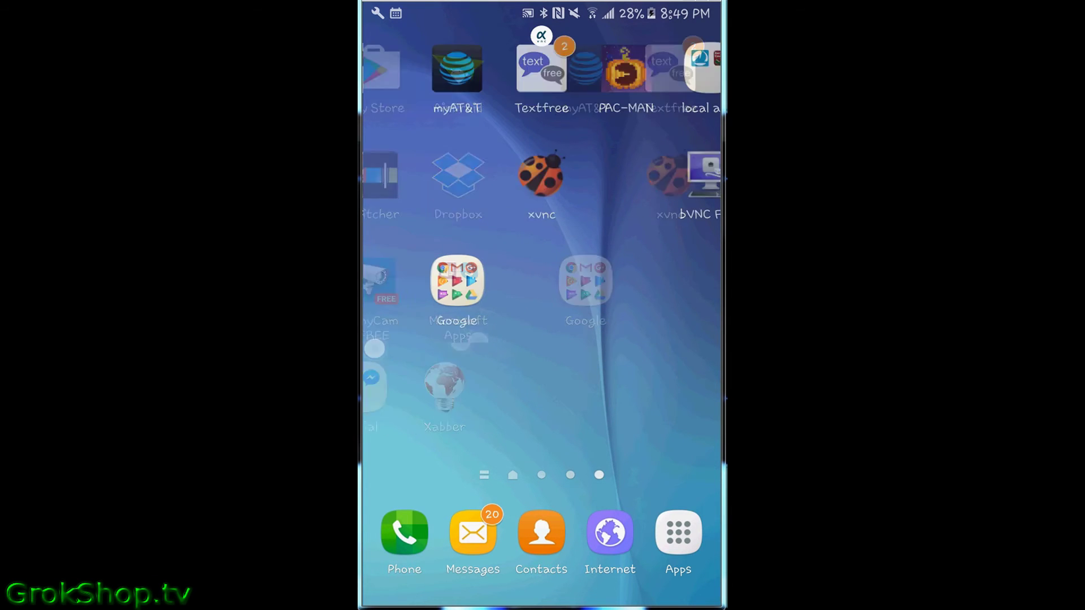
pyautogui.click(587, 328)
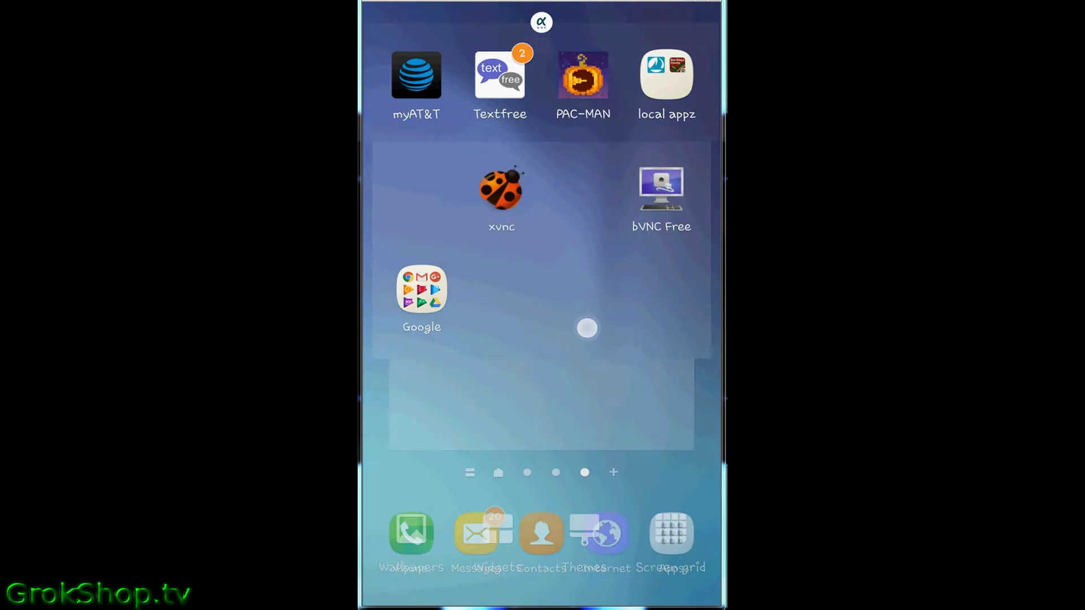
pyautogui.moveTo(441, 381); pyautogui.dragTo(698, 383)
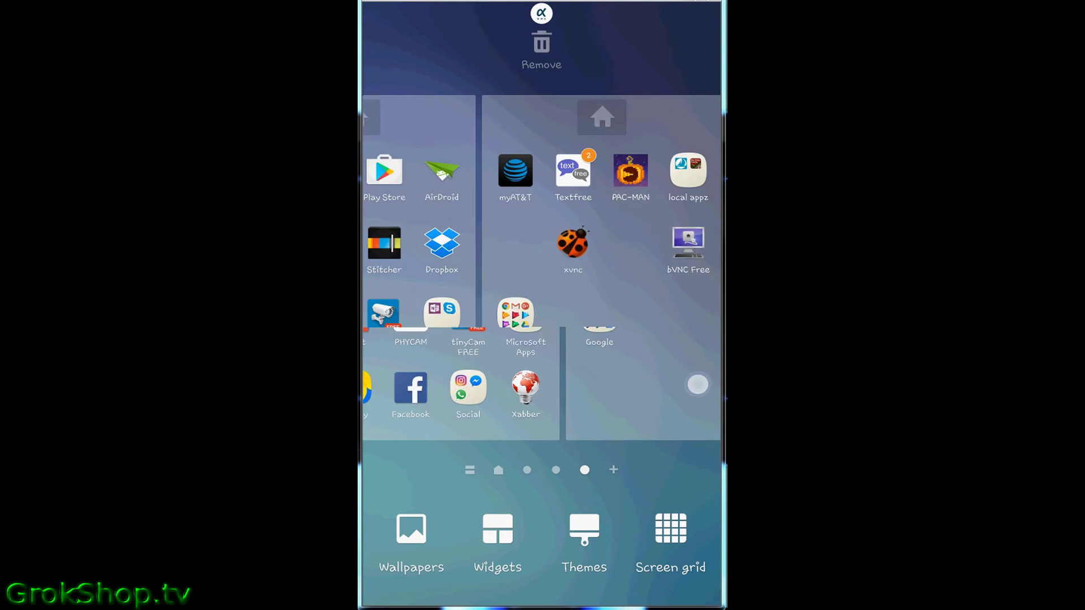
pyautogui.moveTo(424, 339)
pyautogui.mouseDown()
pyautogui.moveTo(695, 339)
pyautogui.moveTo(678, 339)
pyautogui.mouseUp()
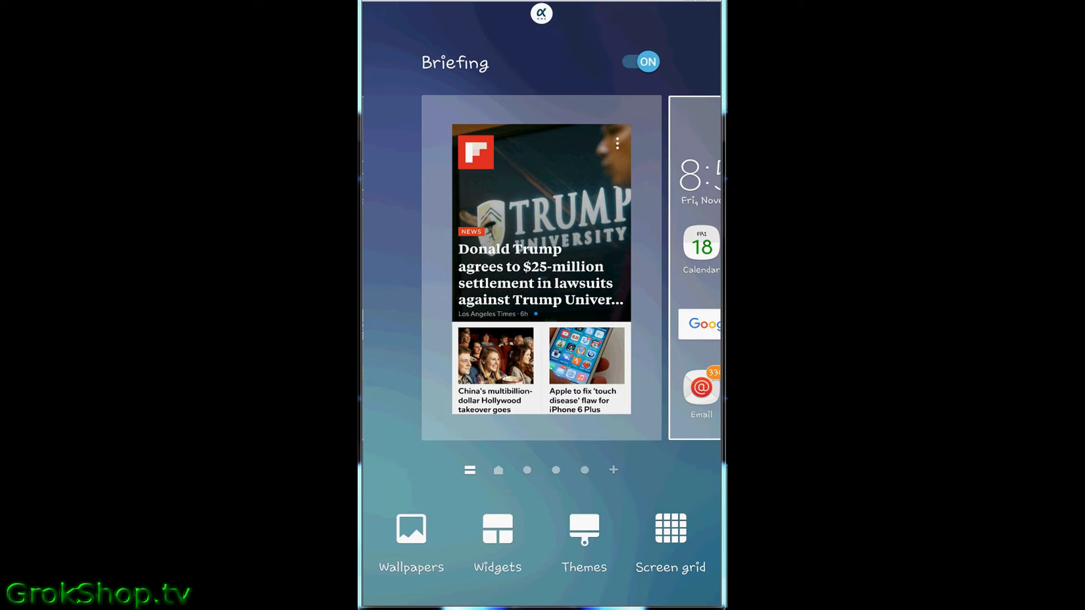
# - Switch the Briefing page off in the editing overview
pyautogui.click(559, 284)
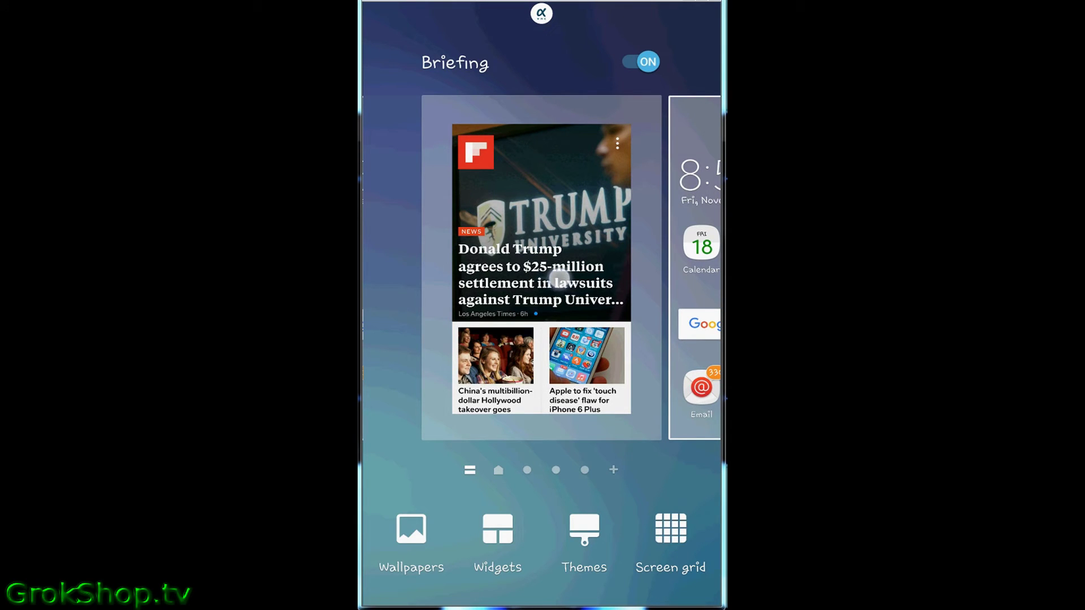
pyautogui.moveTo(559, 280)
pyautogui.mouseDown()
pyautogui.moveTo(551, 219)
pyautogui.moveTo(562, 219)
pyautogui.mouseUp()
pyautogui.click(541, 169)
pyautogui.click(641, 61)
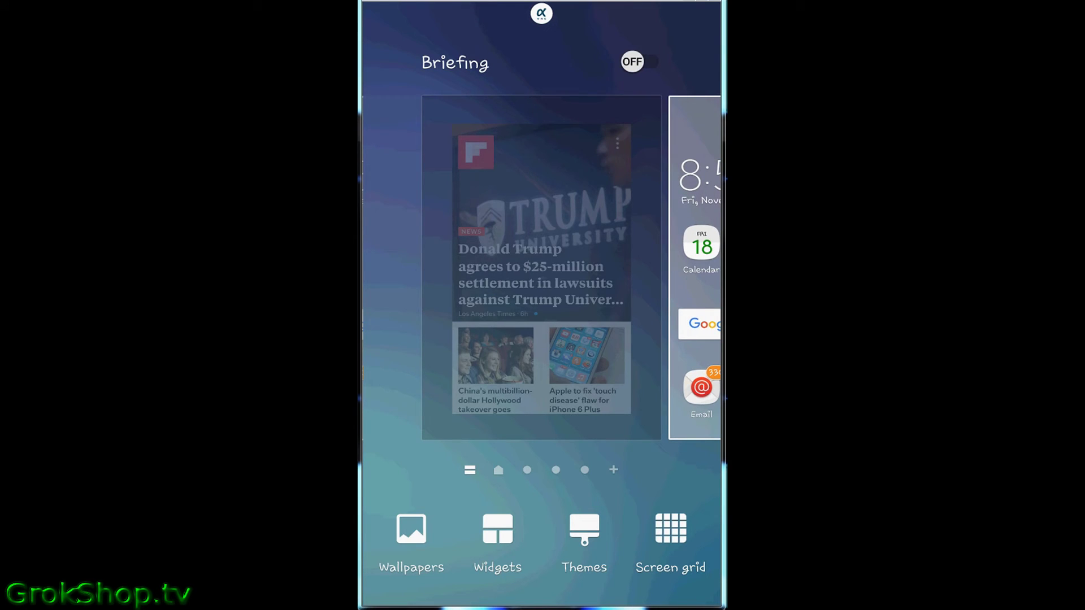
# - Turn Briefing back on, then off again, leaving its news preview dimmed
pyautogui.click(547, 231)
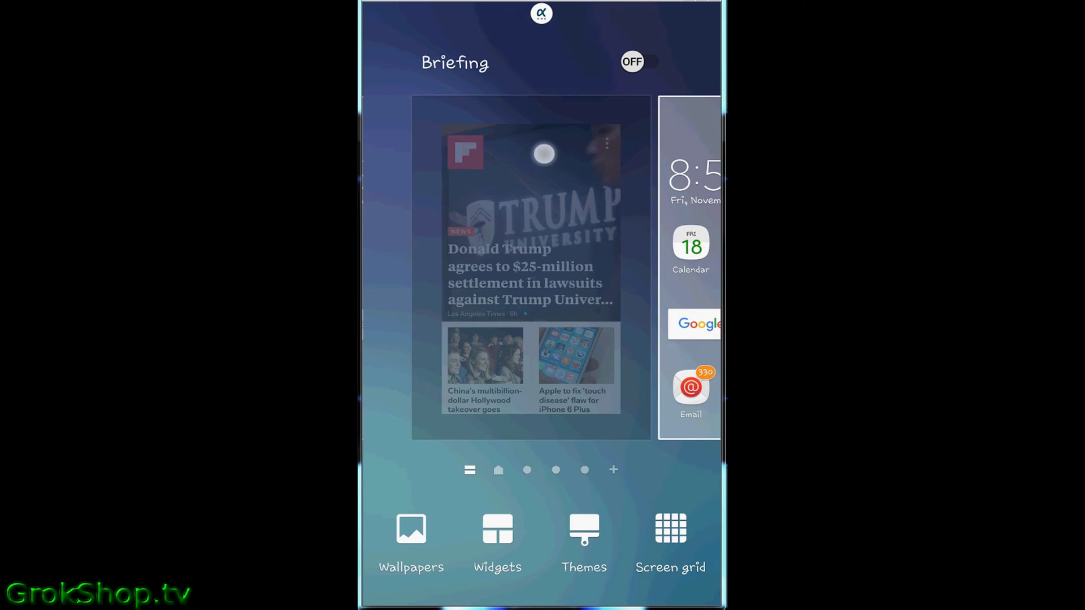
pyautogui.moveTo(546, 231); pyautogui.dragTo(542, 128)
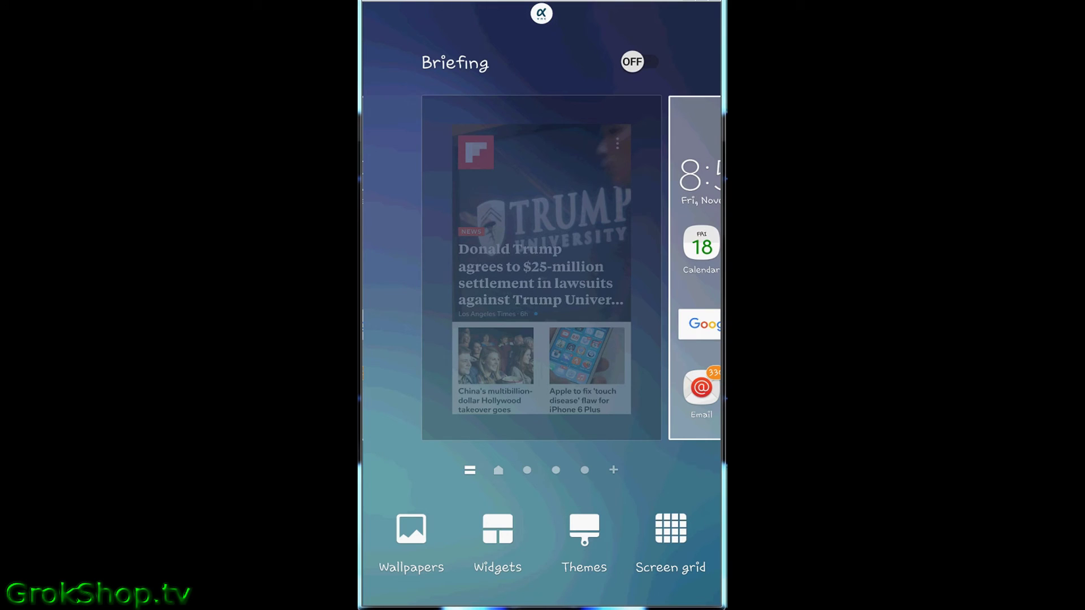
pyautogui.click(644, 61)
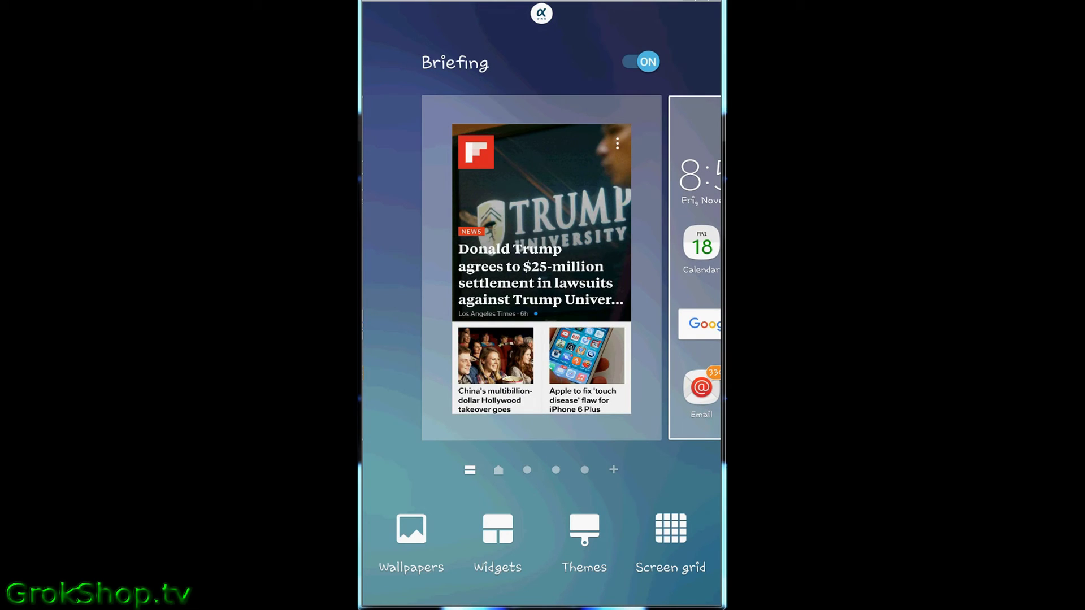
pyautogui.moveTo(678, 264)
pyautogui.mouseDown()
pyautogui.moveTo(495, 264)
pyautogui.moveTo(678, 264)
pyautogui.mouseUp()
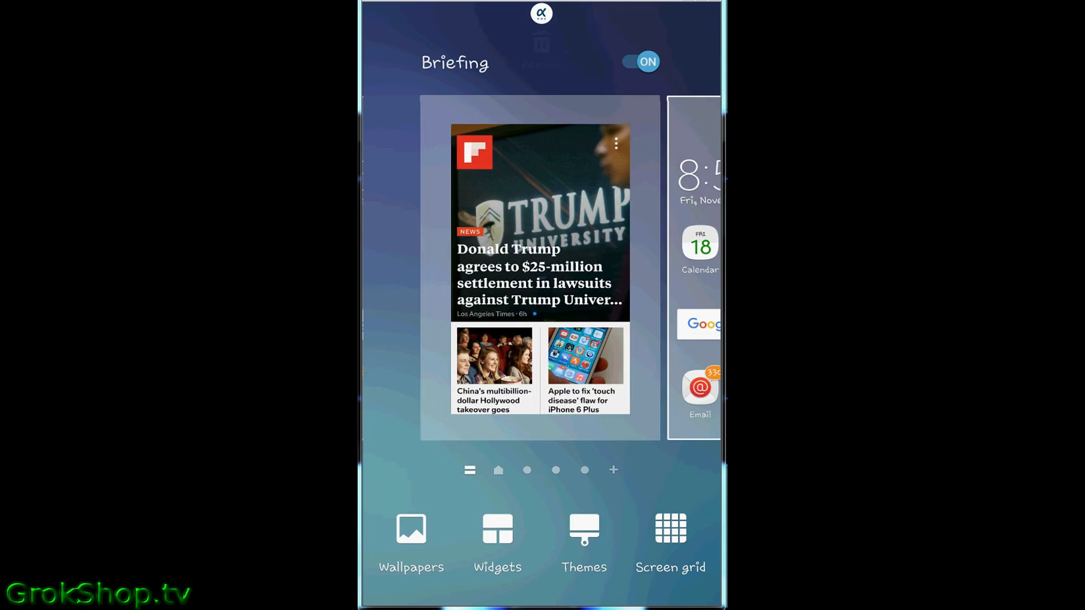
pyautogui.click(660, 52)
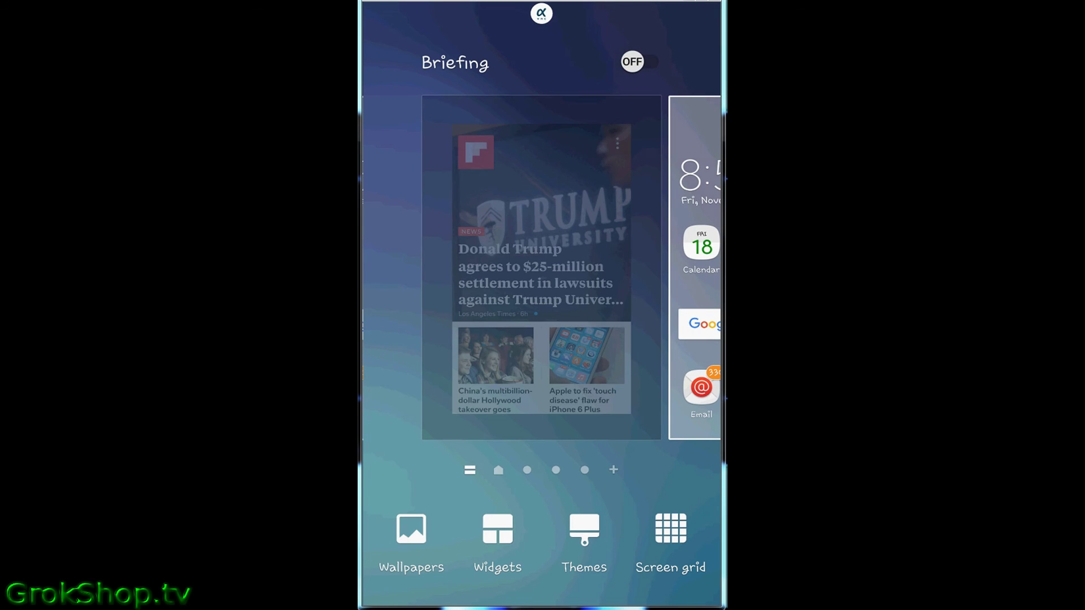